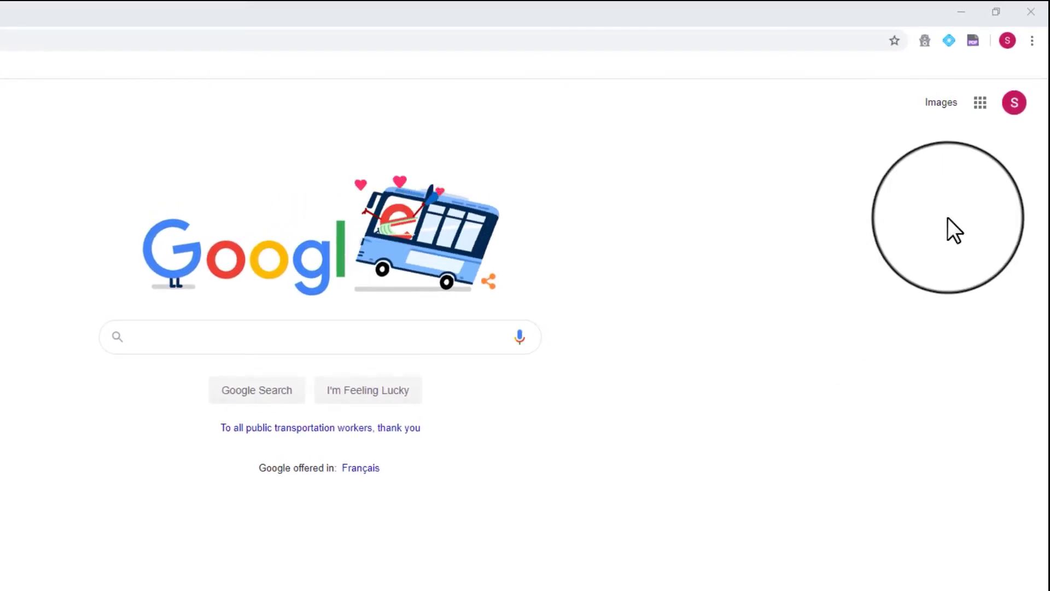
- Launch Google Classroom from the apps grid and open the 'Best class Ever!' Classwork page
click(980, 104)
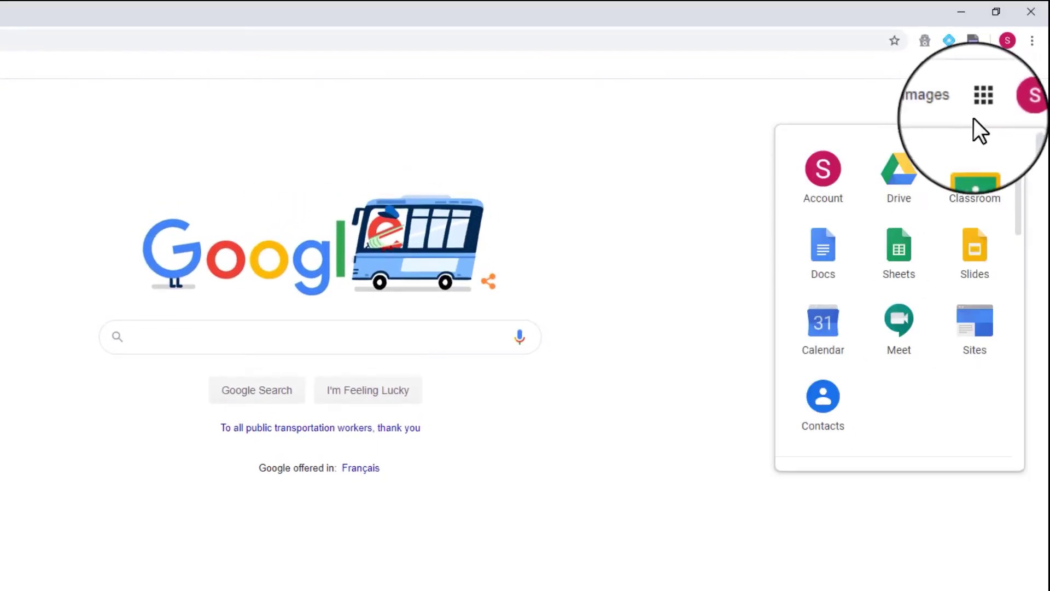
click(966, 174)
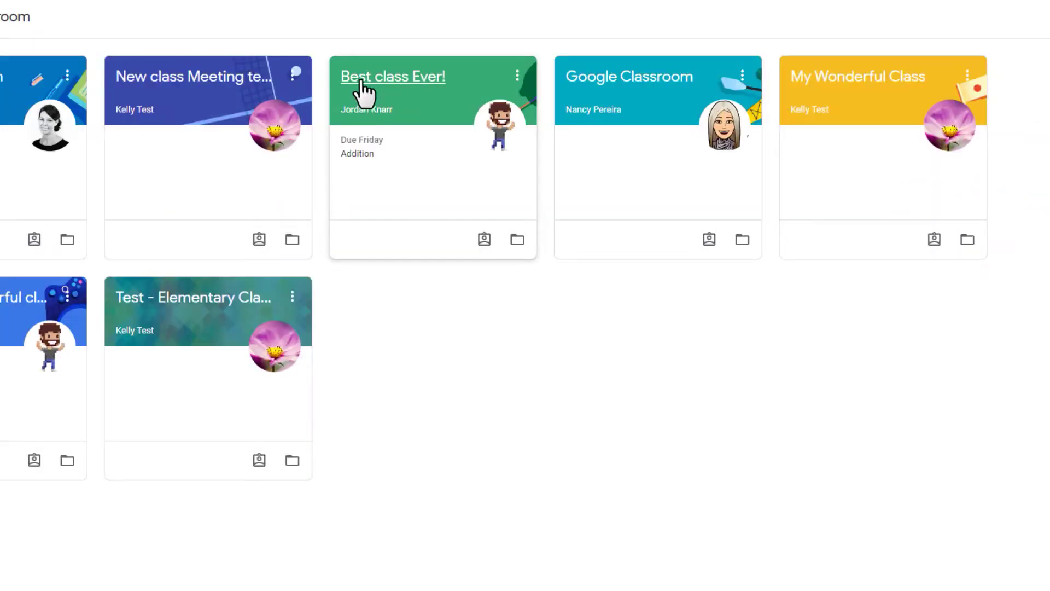
click(362, 88)
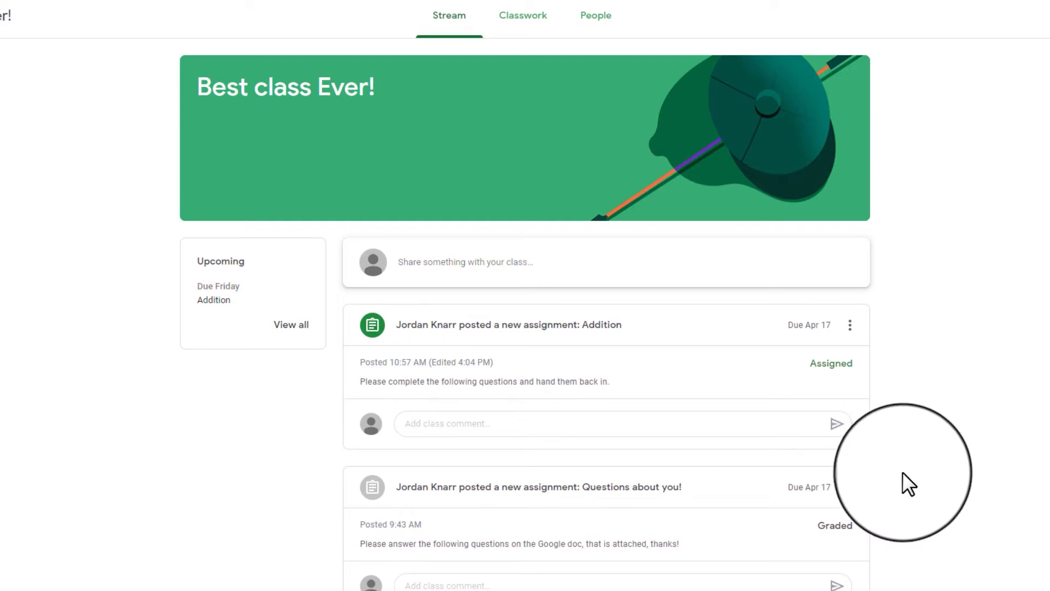
click(515, 16)
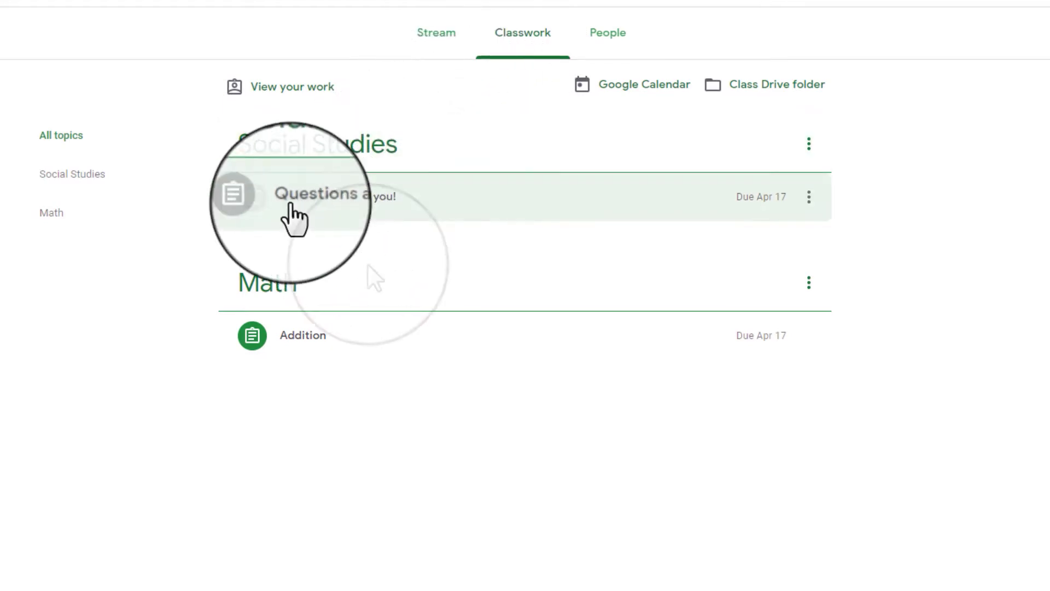
- Preview 'Questions about you!', then expand the Math 'Addition' assignment to show its Sheets attachment
click(255, 198)
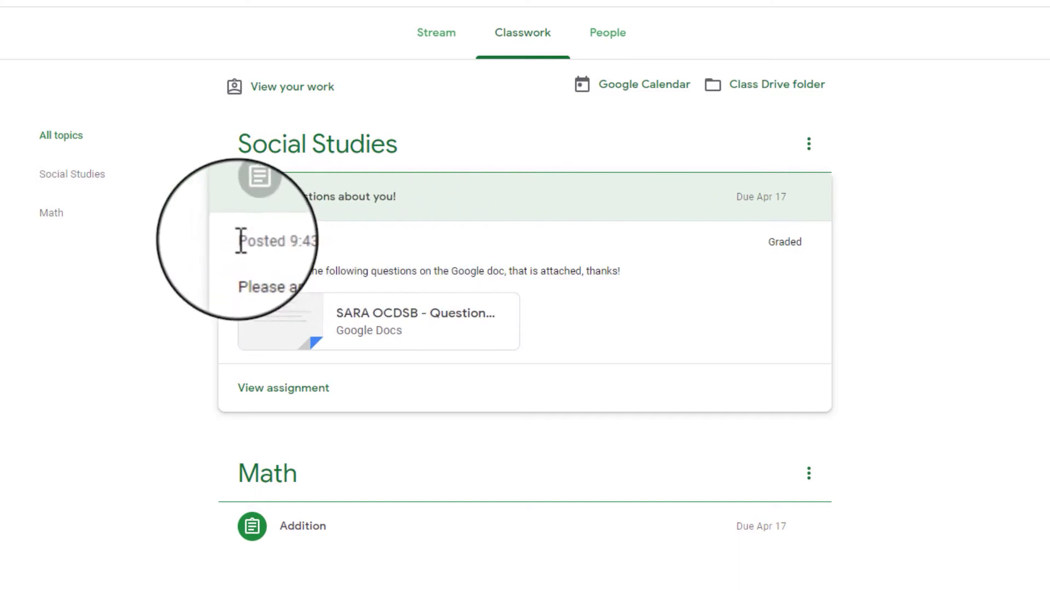
click(252, 200)
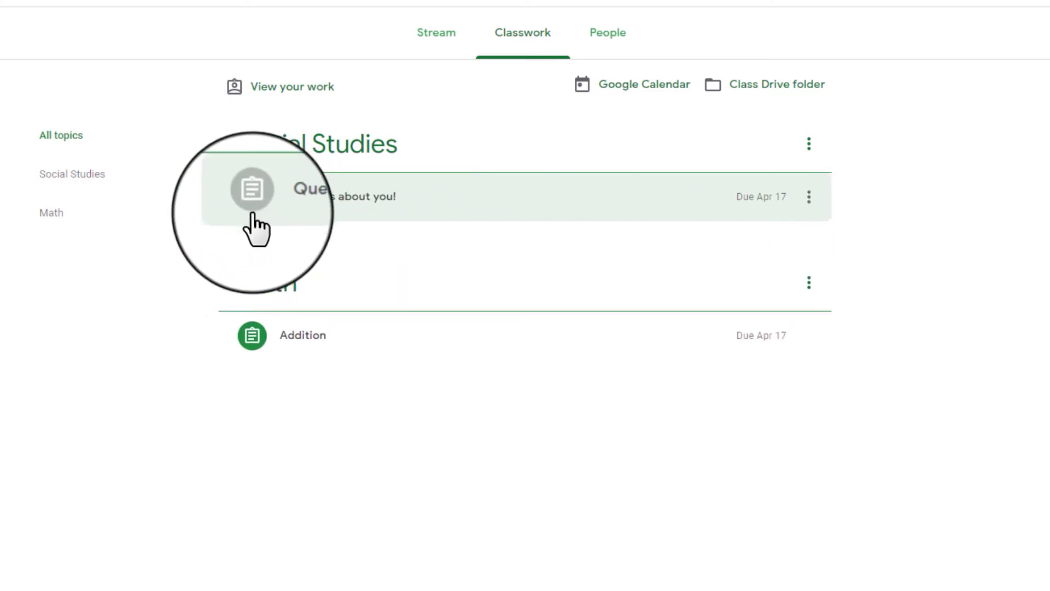
click(252, 336)
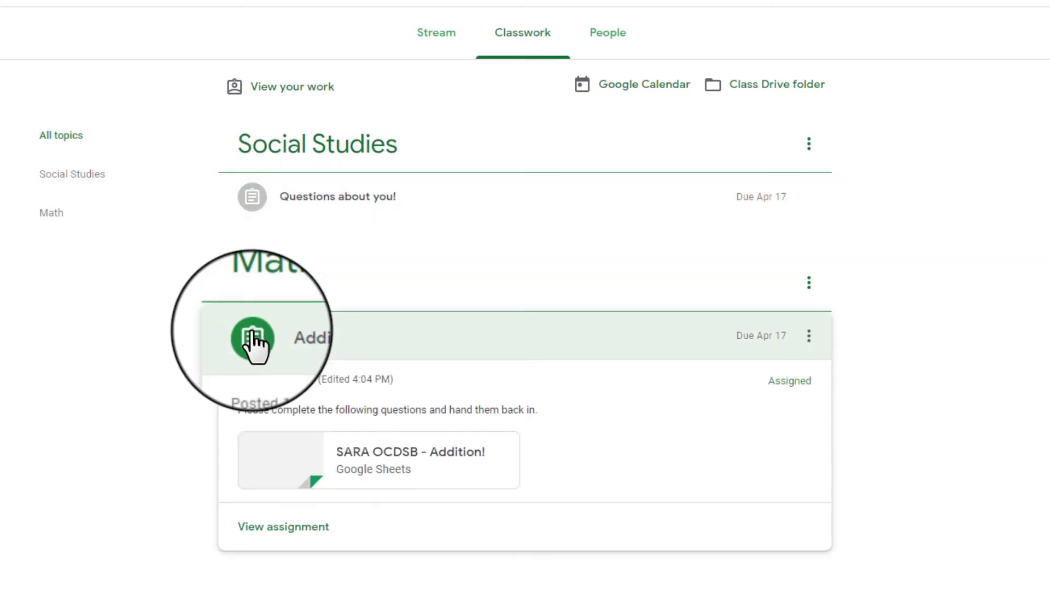
click(799, 395)
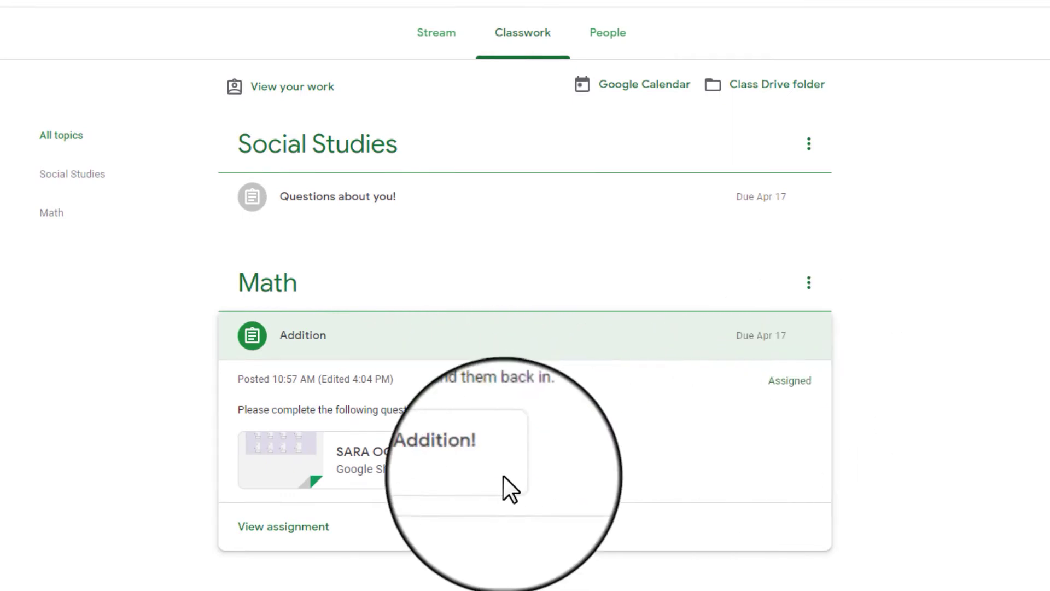
- Open the full page for the Addition assignment
click(314, 528)
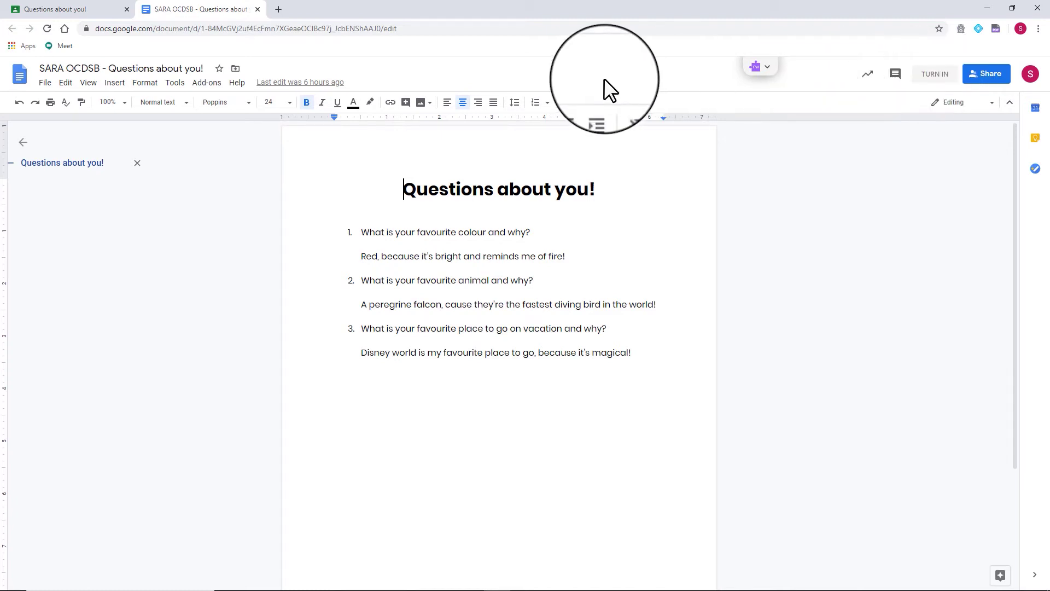
- Close the 'Questions about you!' document tab to return to Classroom
click(261, 8)
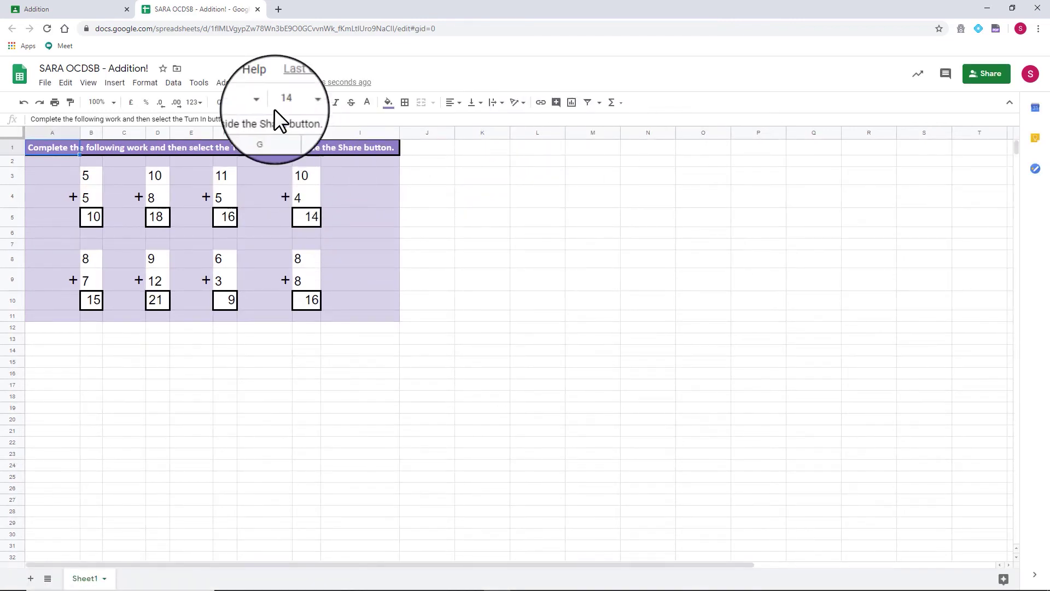
- Close the completed 'Addition!' spreadsheet and return to the assignment page
click(257, 9)
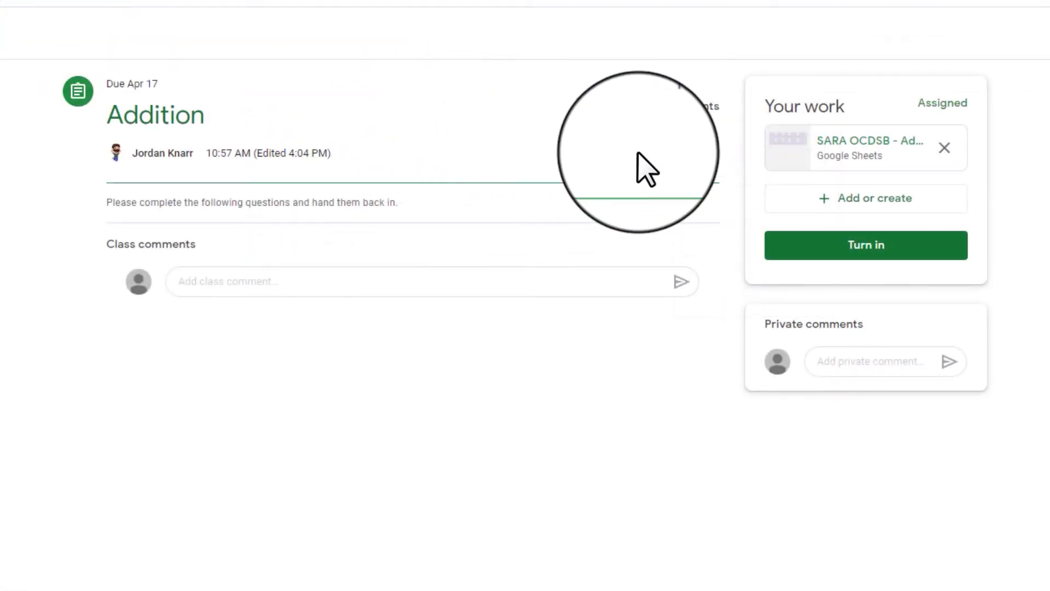
- Turn in the Addition assignment and confirm the hand-in
click(856, 243)
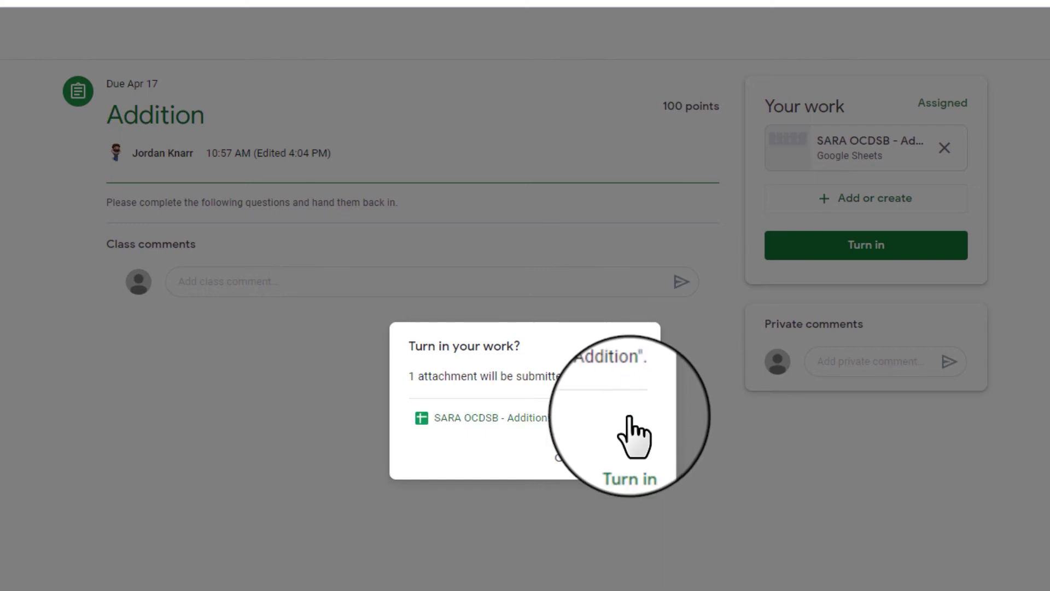
click(629, 459)
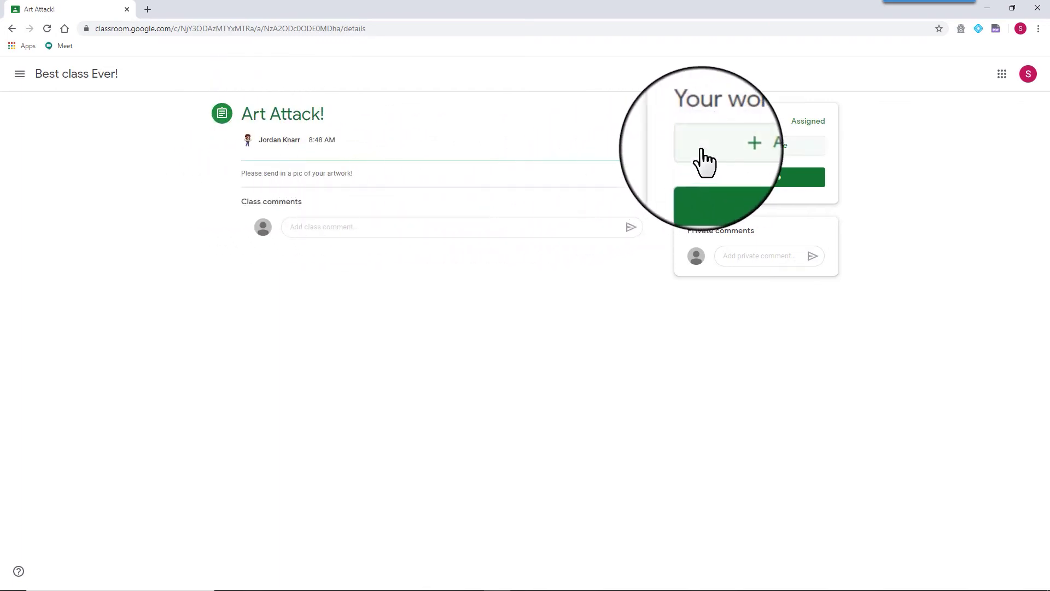
- Upload Jules.jpg from the Downloads folder as the Art Attack! attachment
click(751, 146)
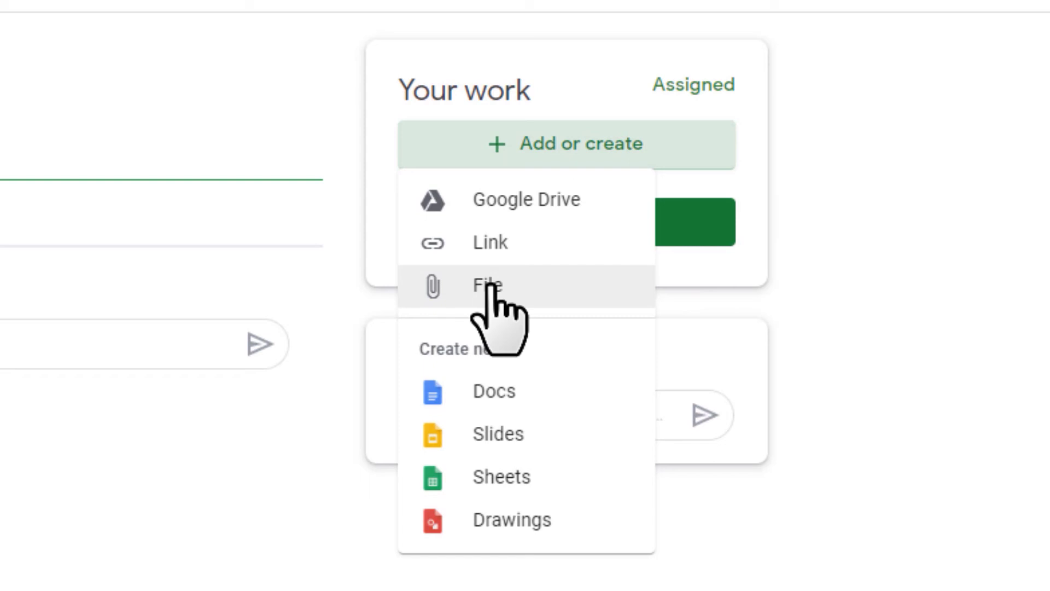
click(492, 285)
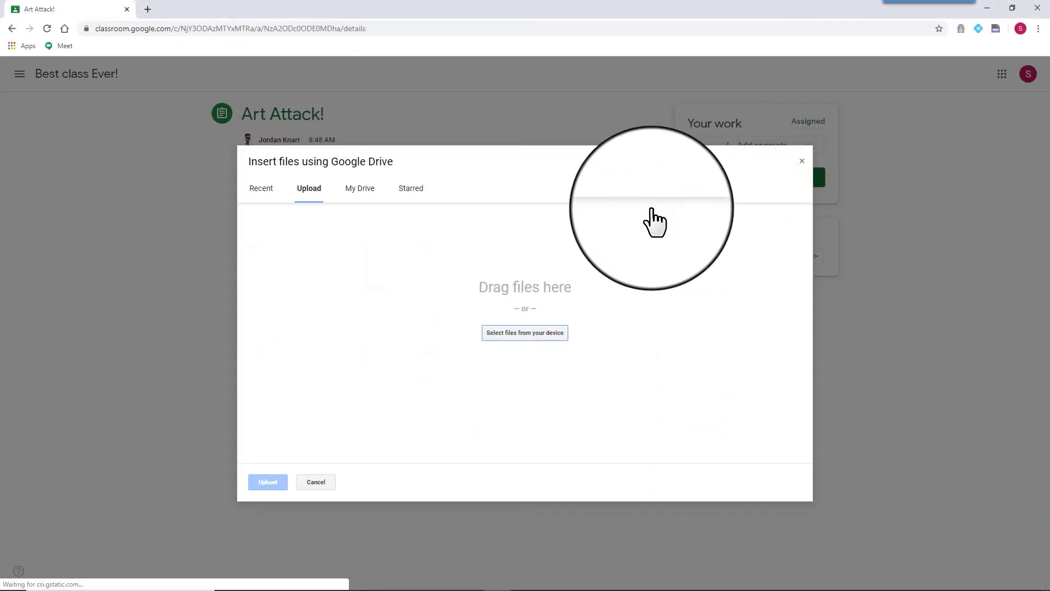
click(527, 332)
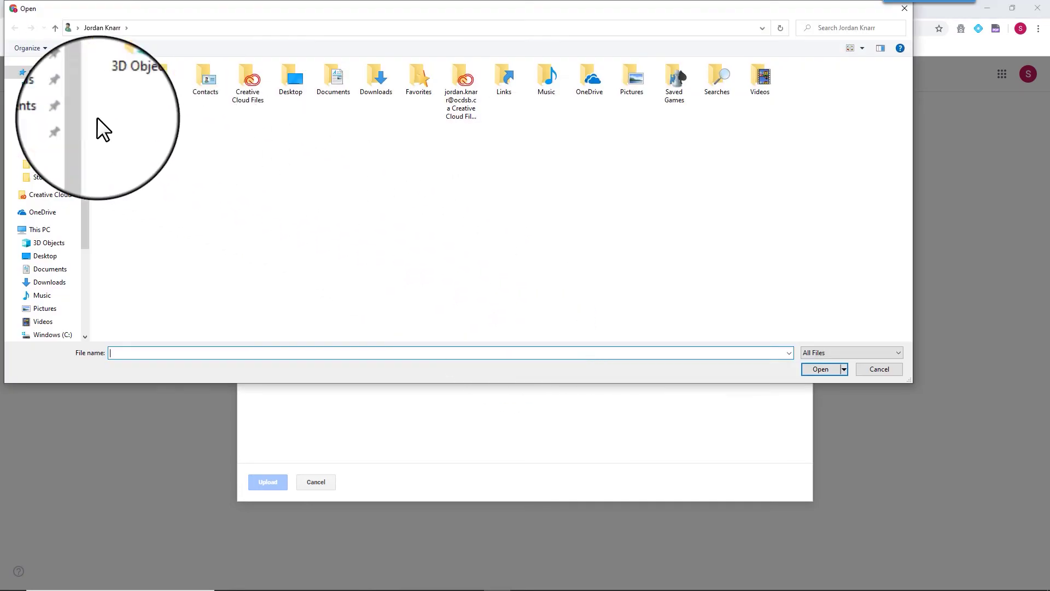
click(43, 98)
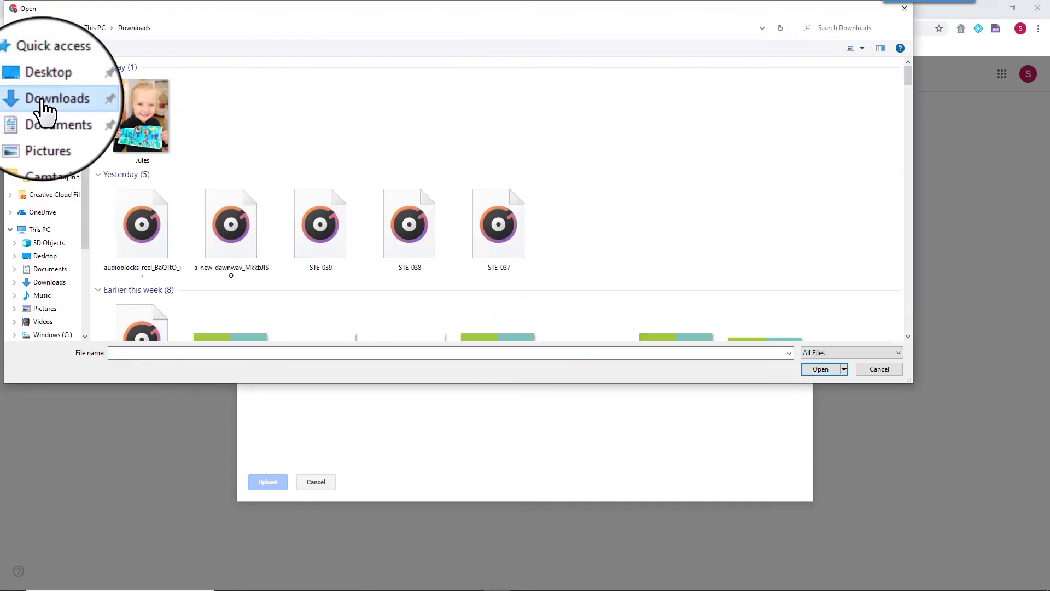
double_click(119, 113)
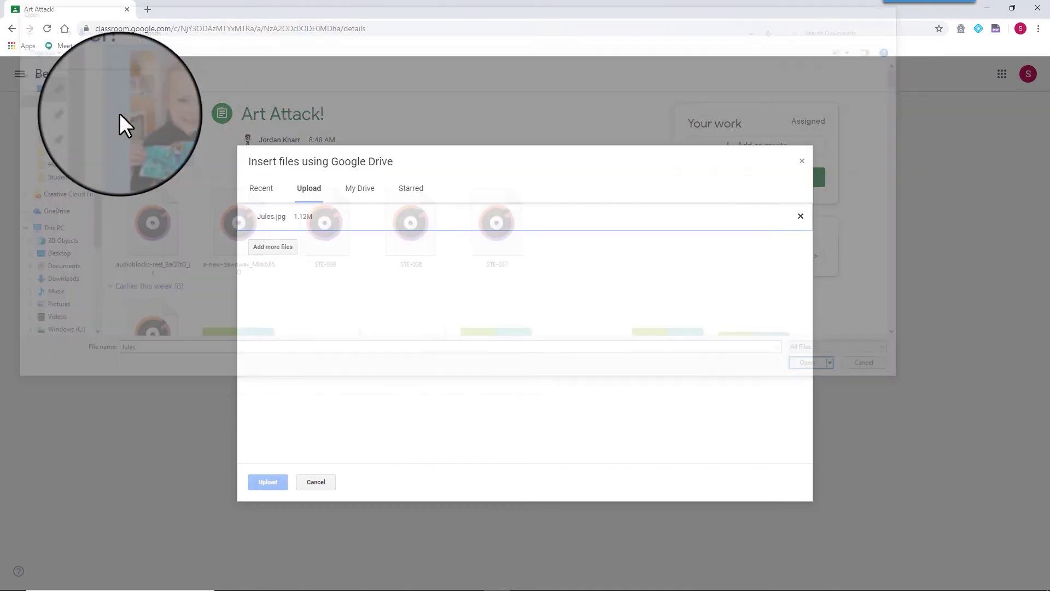
click(268, 481)
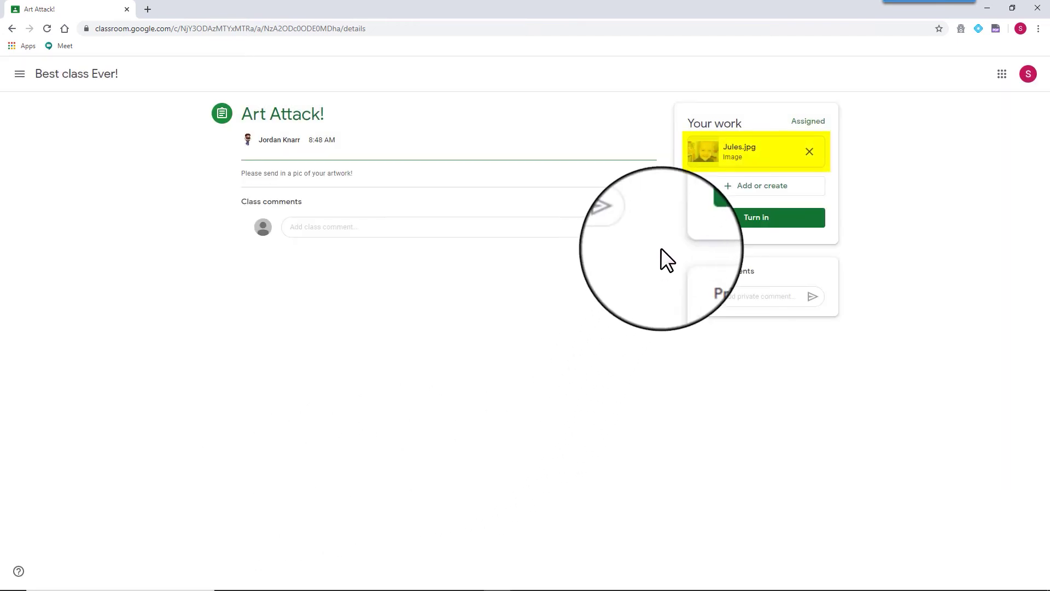
- Turn in Art Attack! with Jules.jpg, then return to the 'Best class Ever!' stream
click(755, 217)
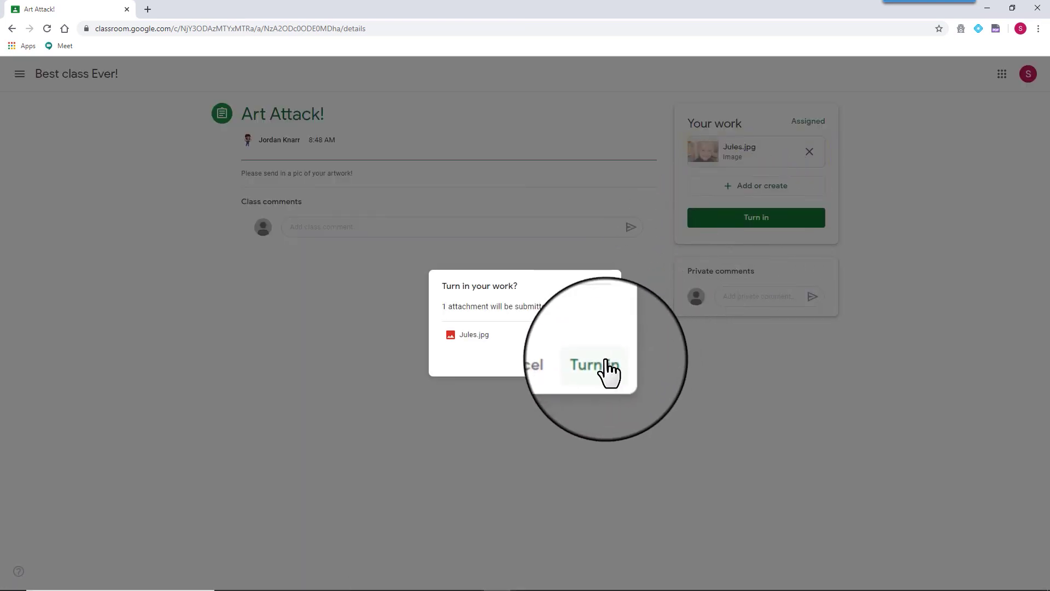
click(605, 362)
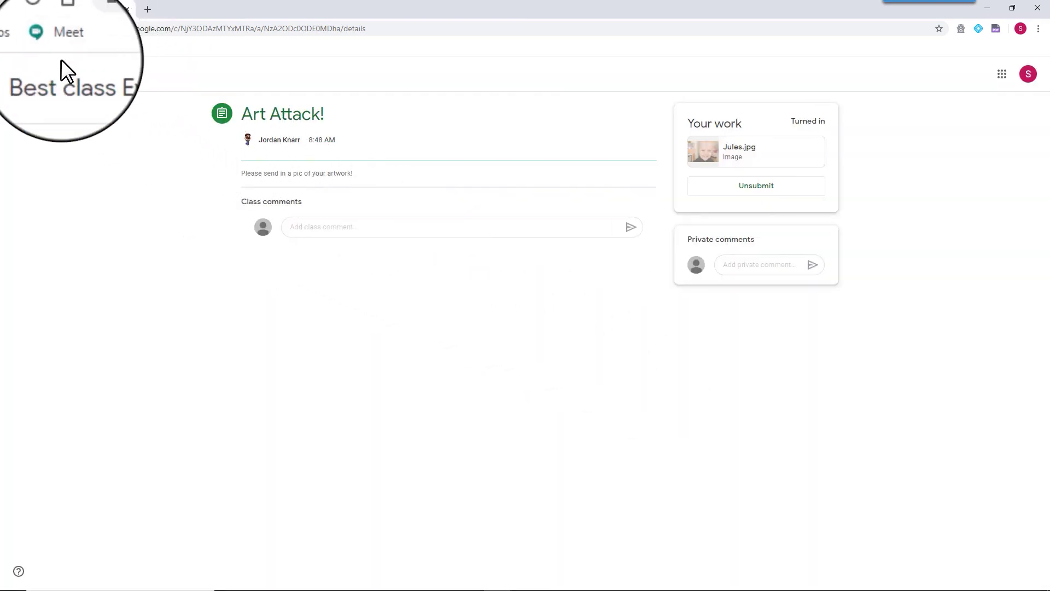
click(66, 76)
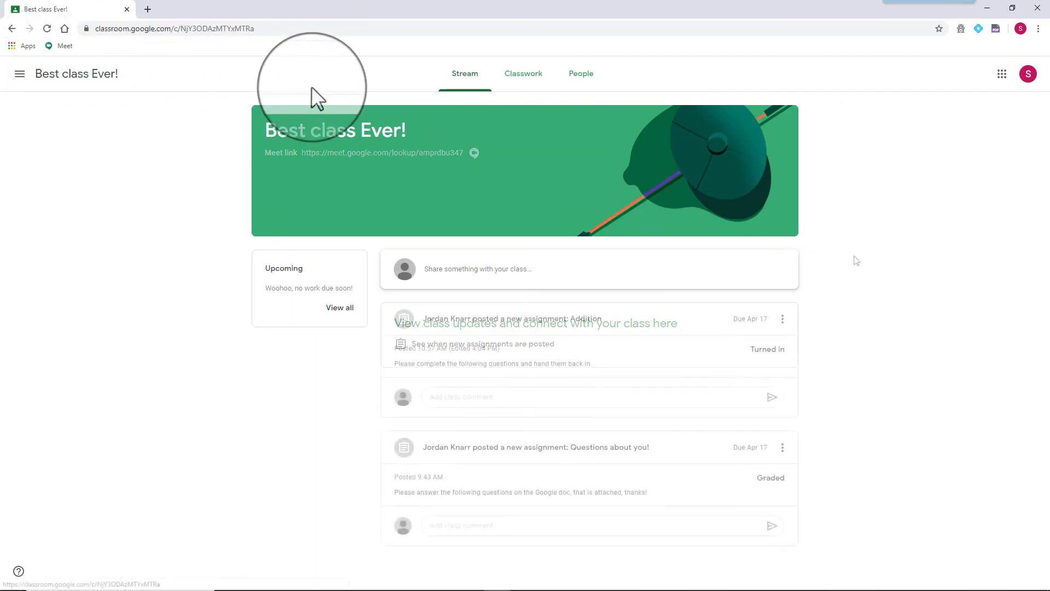
- Switch to the class's Classwork list
click(520, 77)
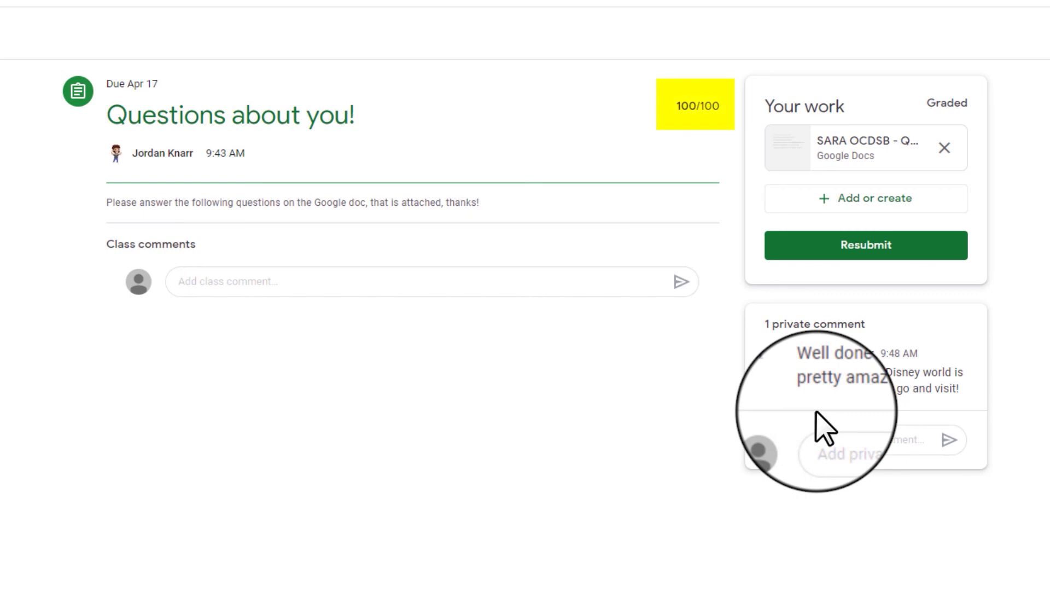
- Send the teacher the private reply "I can't wait to go again!"
click(837, 439)
text(I can't w)
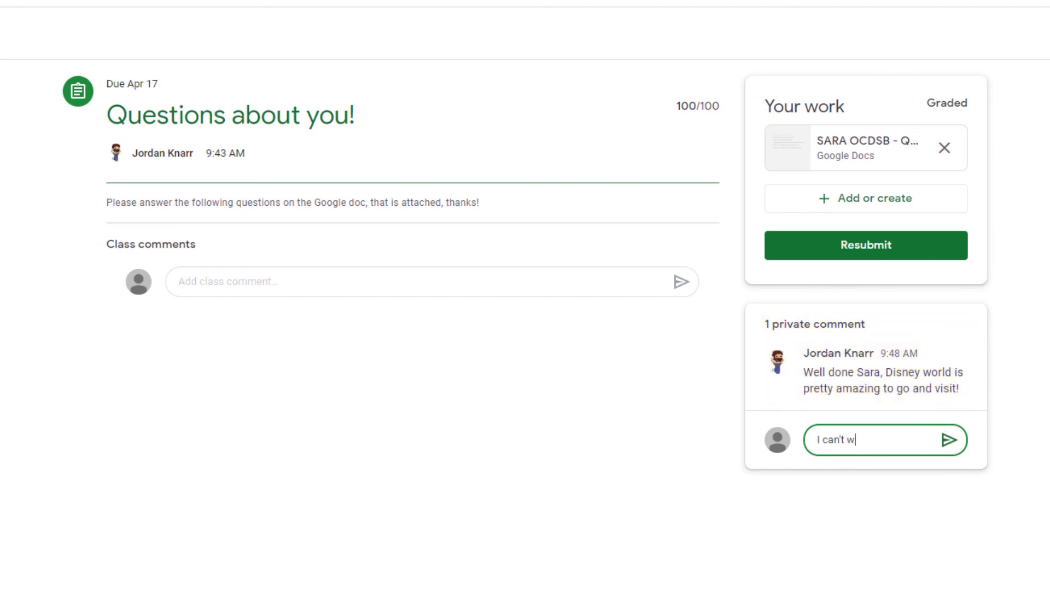
text(ait to go again)
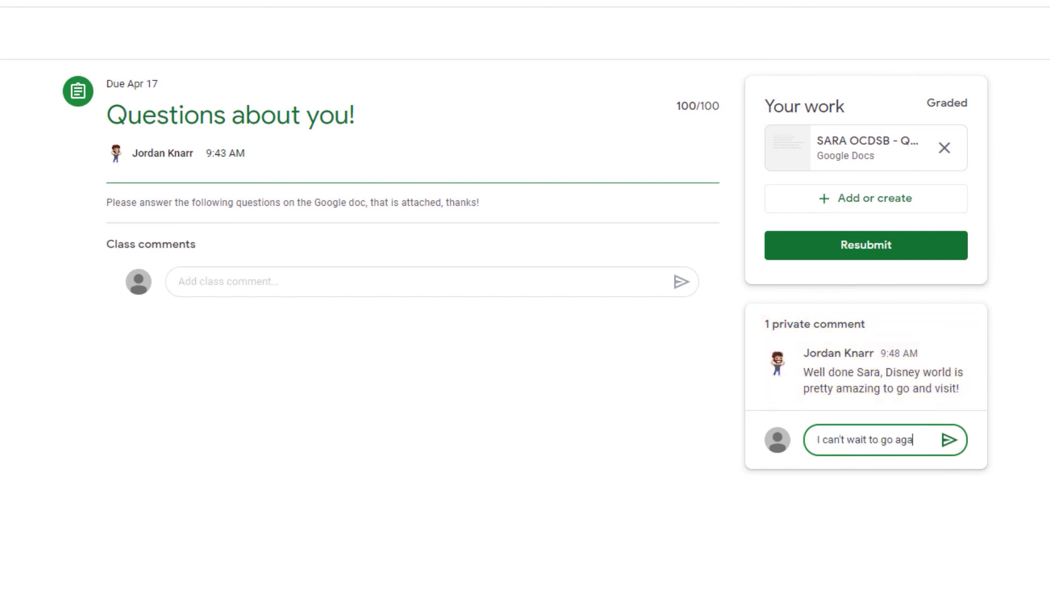
text(!)
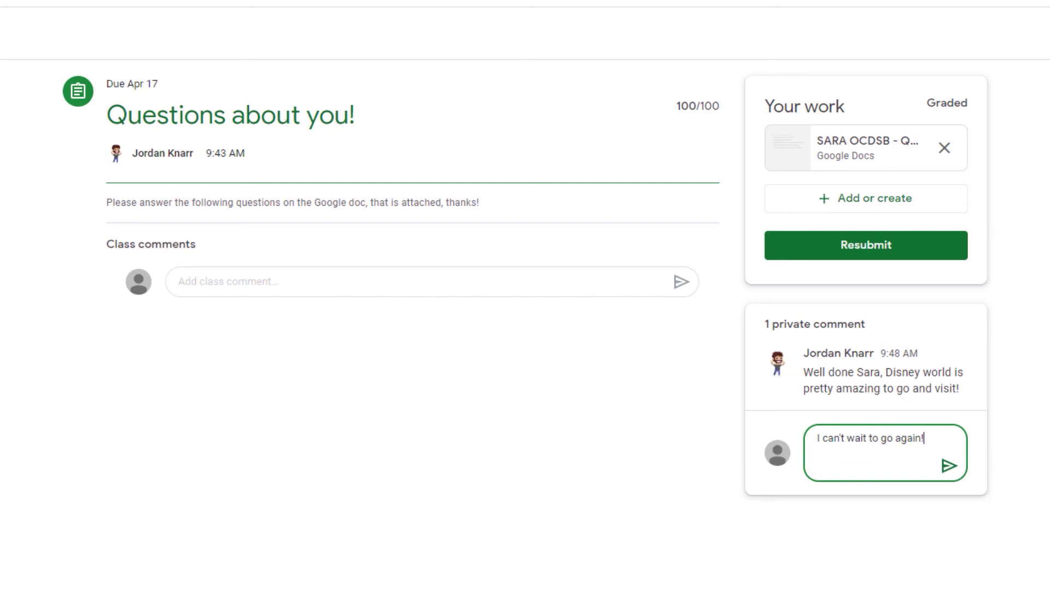
click(949, 465)
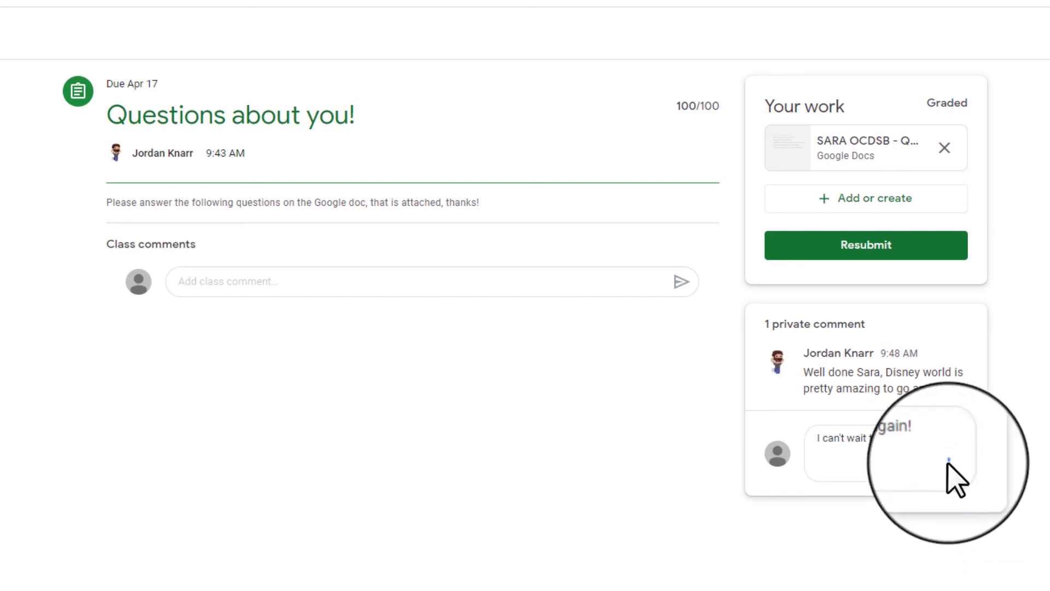